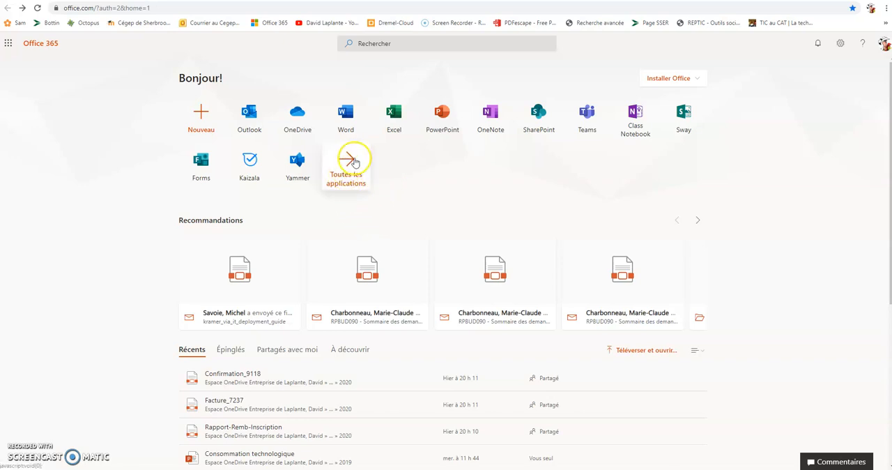
- Open the full application list and look through the Office 365, All Apps and Conseils et astuces sections
left_click(352, 177)
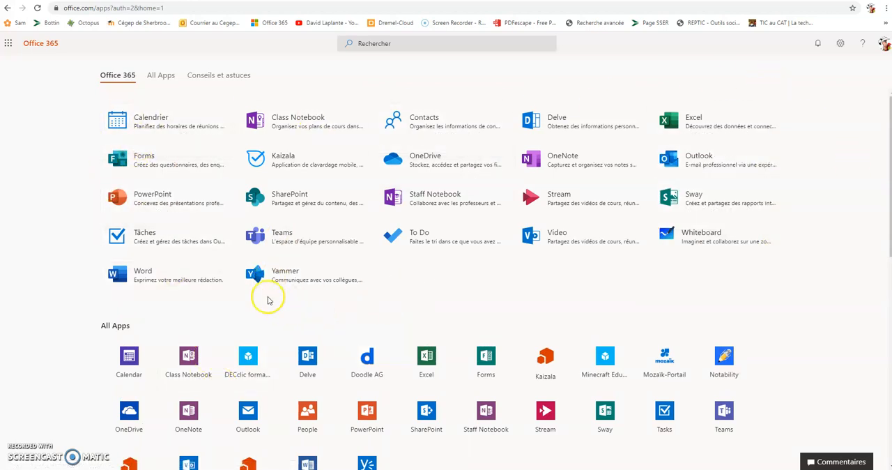
scroll(217, 279, "down", 2)
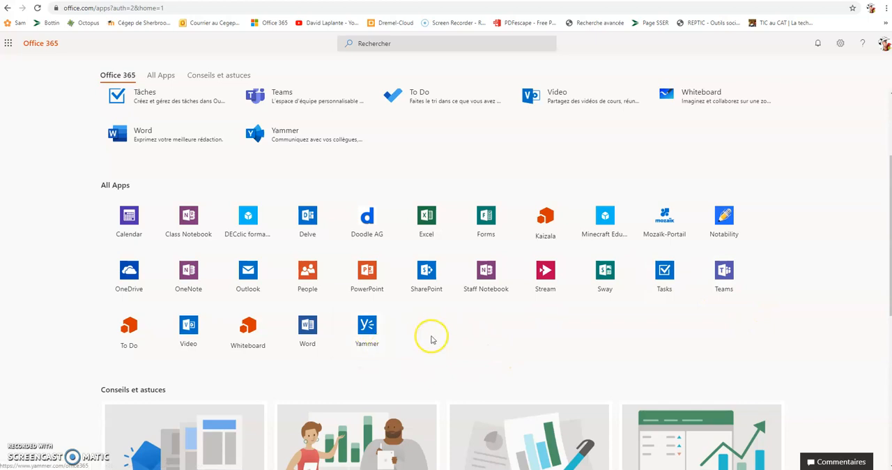
scroll(456, 329, "down", 1)
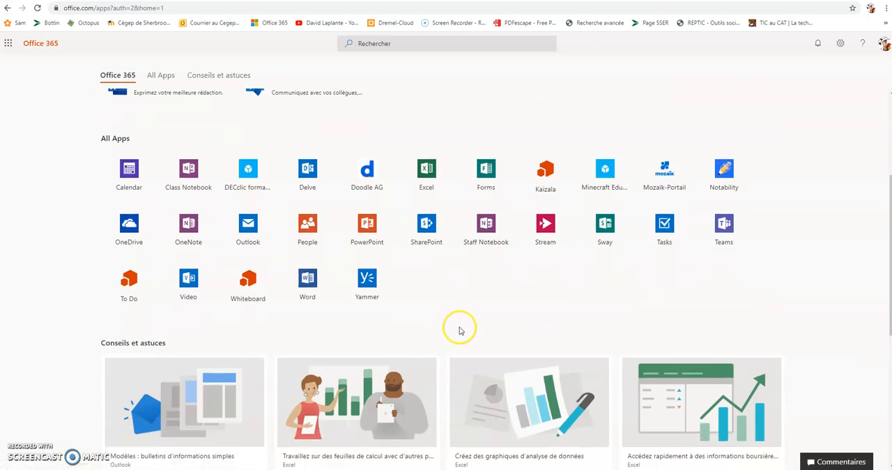
scroll(459, 330, "up", 3)
left_click(164, 76)
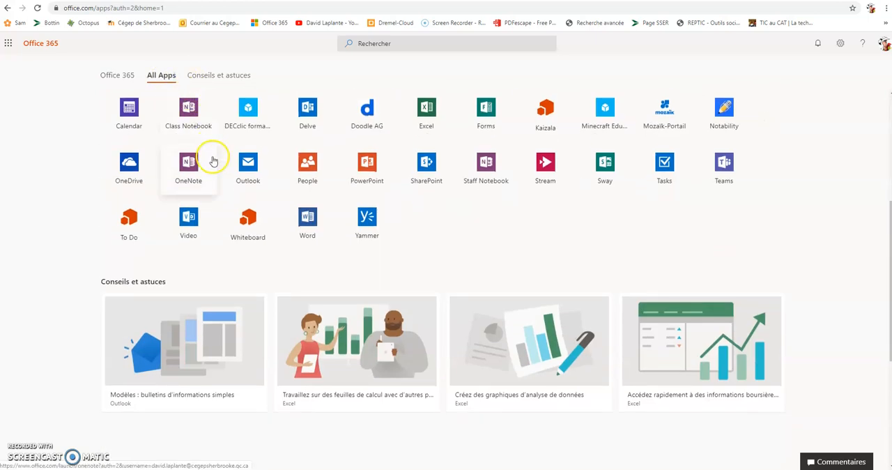
left_click(213, 78)
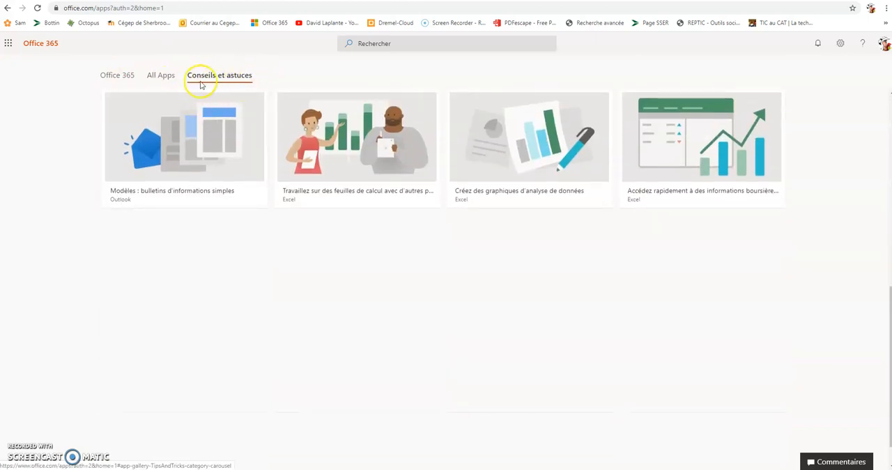
left_click(120, 76)
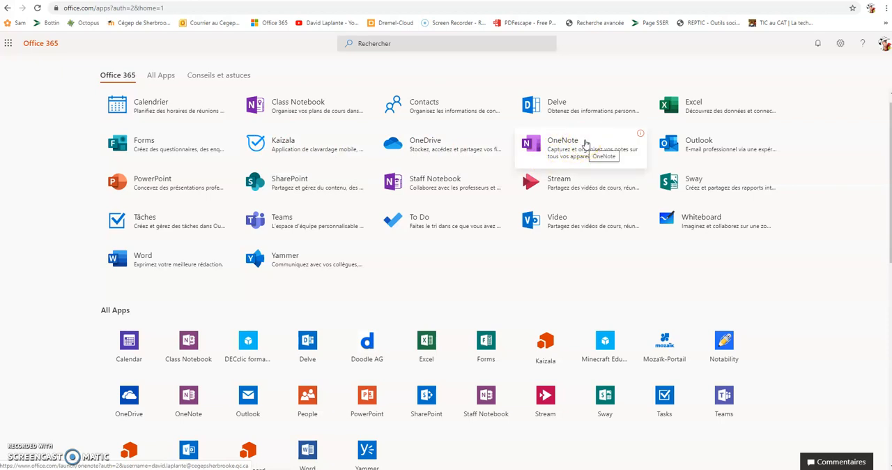
left_click(695, 150)
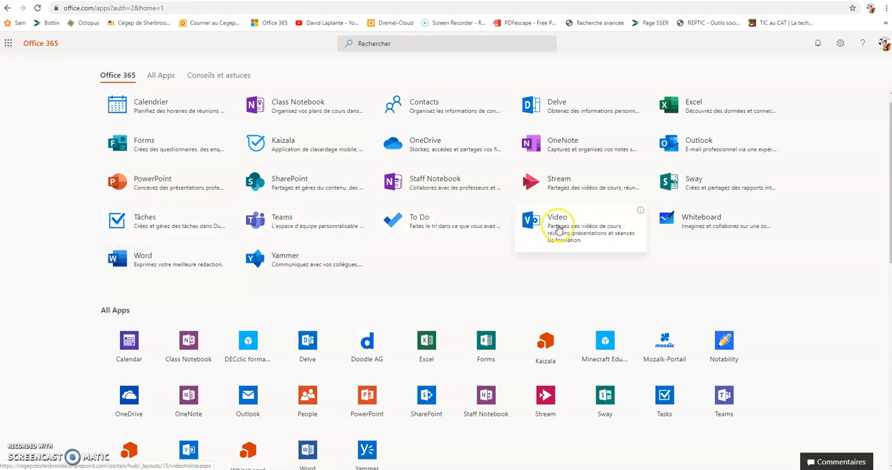
left_click(716, 221)
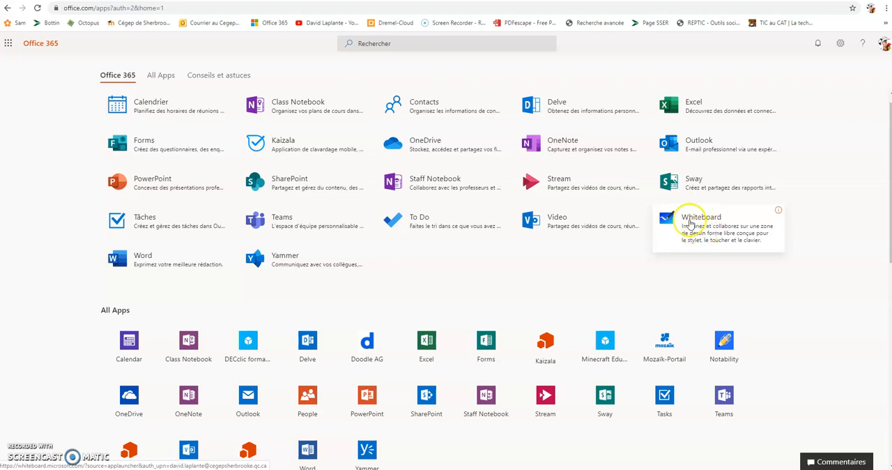
- View the feed of all posts in Yammer, and look at Kaizala from the Office 365 application list
left_click(290, 263)
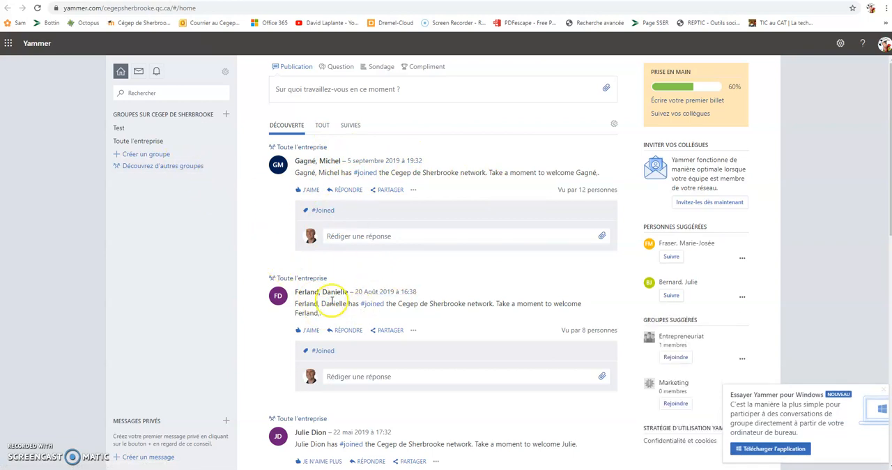
left_click(324, 127)
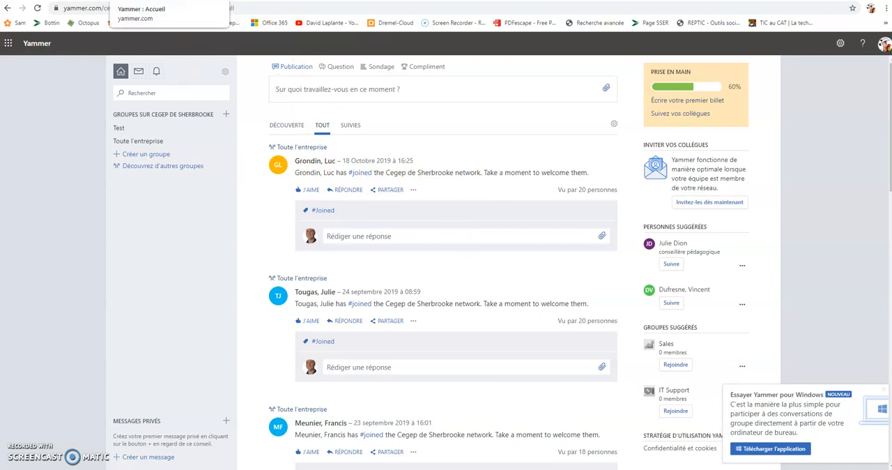
left_click(221, 0)
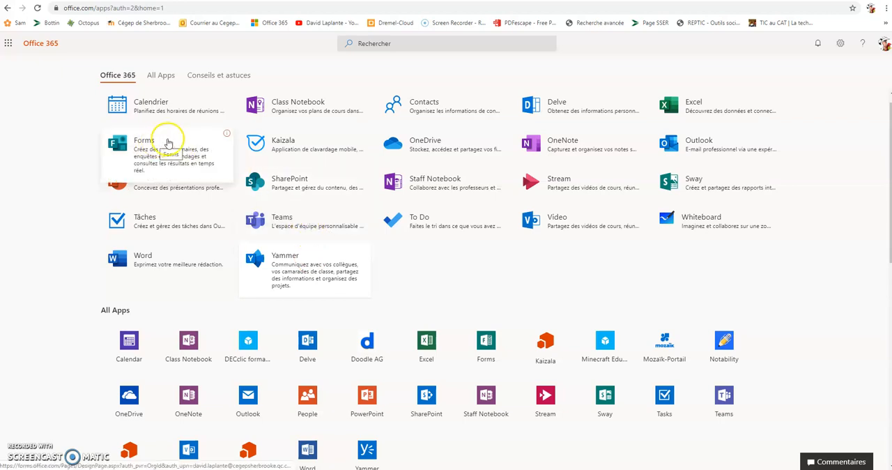
left_click(285, 145)
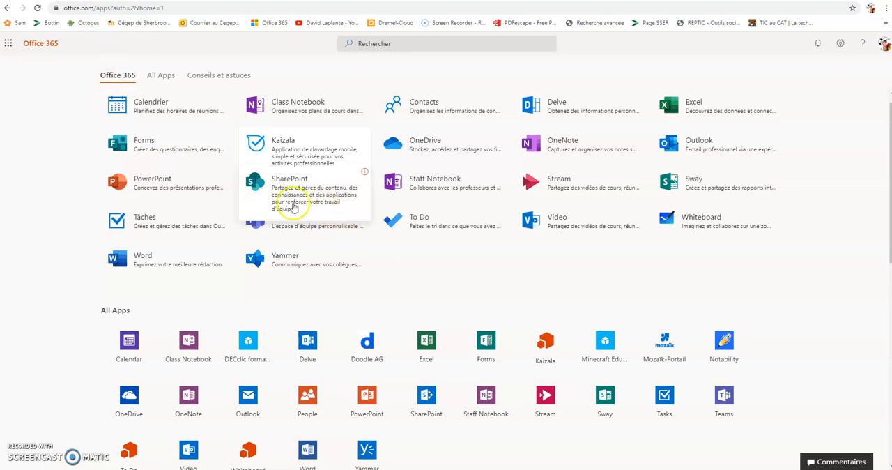
- Create a new form in Forms, dismissing the welcome message, and title it "sdefrghyfdresw"
left_click(144, 147)
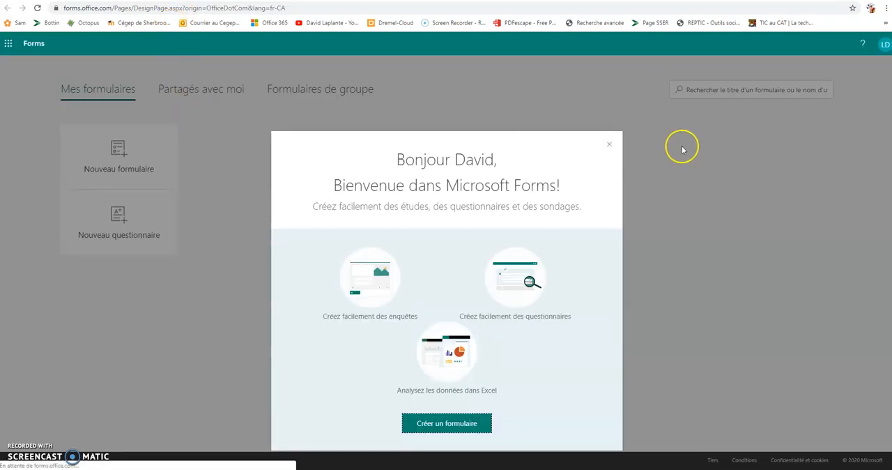
left_click(609, 145)
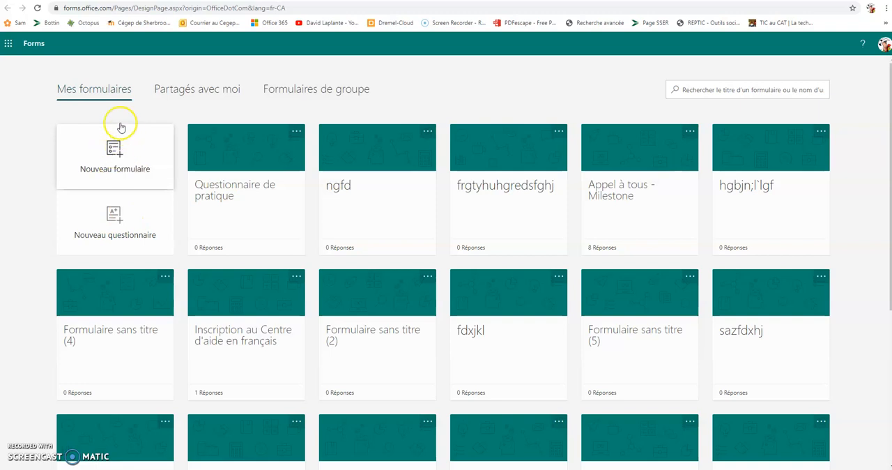
left_click(112, 152)
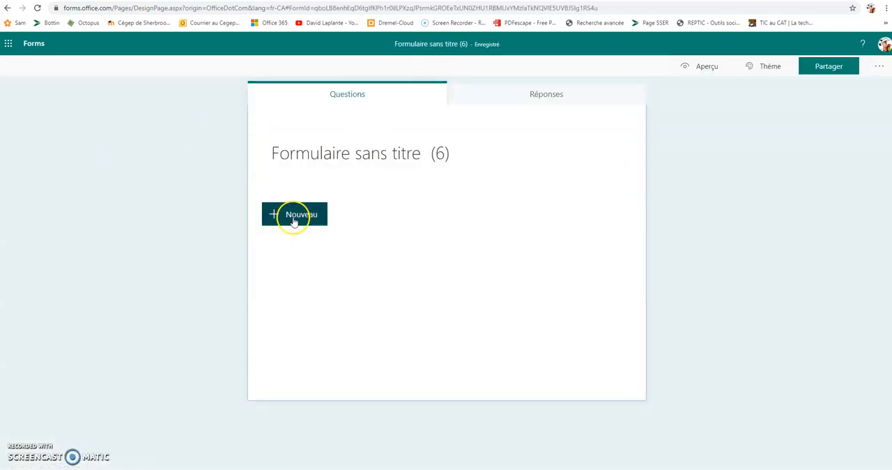
left_click(377, 157)
type("sdefrghyfdresw")
left_click(334, 167)
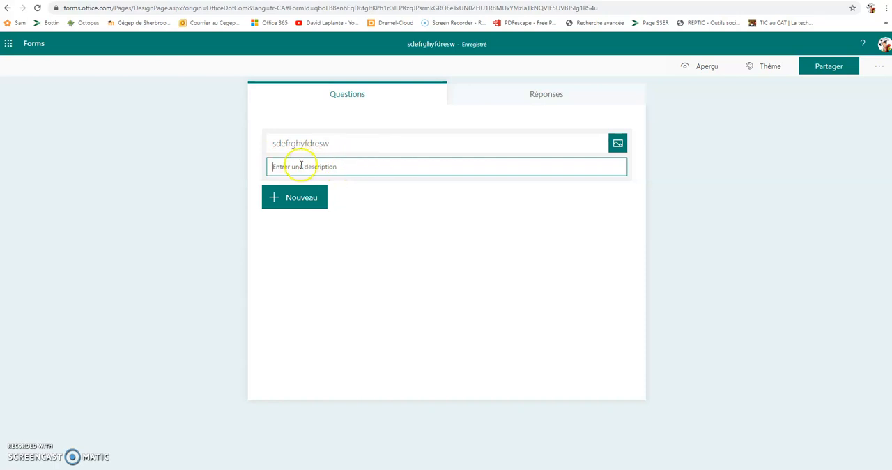
- Add a Net Promoter Score question to the form
left_click(282, 205)
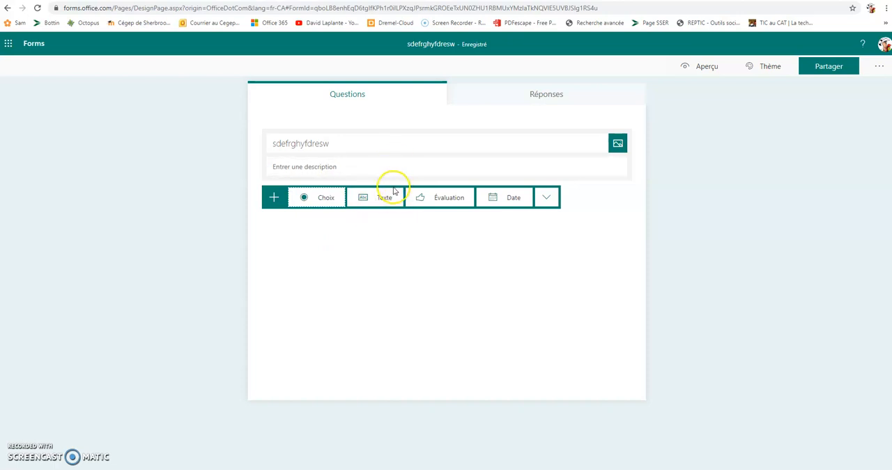
left_click(547, 197)
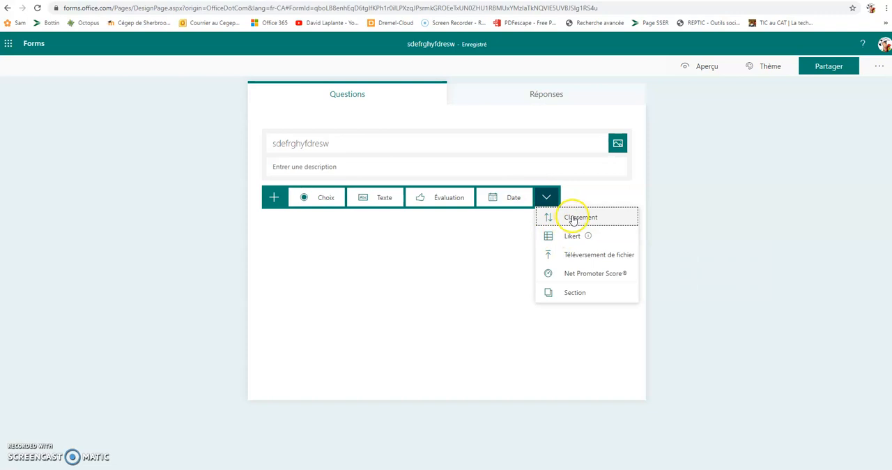
mouse_move(569, 243)
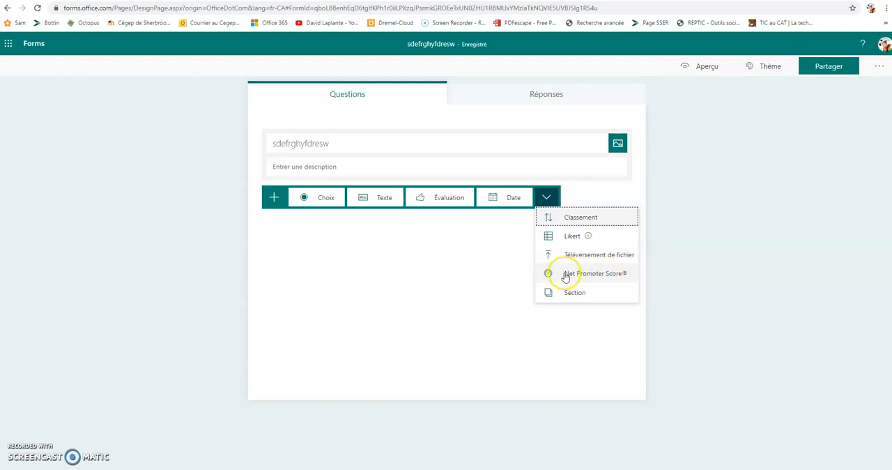
left_click(573, 274)
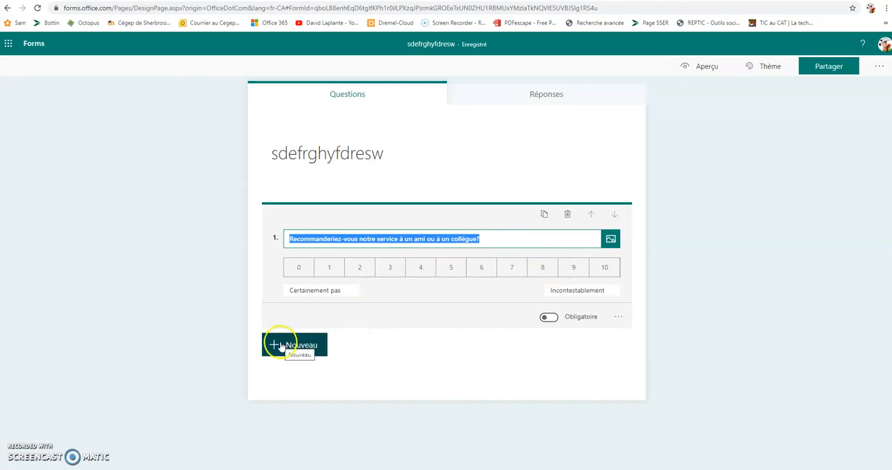
- Try the Obligatoire setting on the Net Promoter Score question and view its additional options
left_click(549, 318)
left_click(578, 319)
left_click(618, 318)
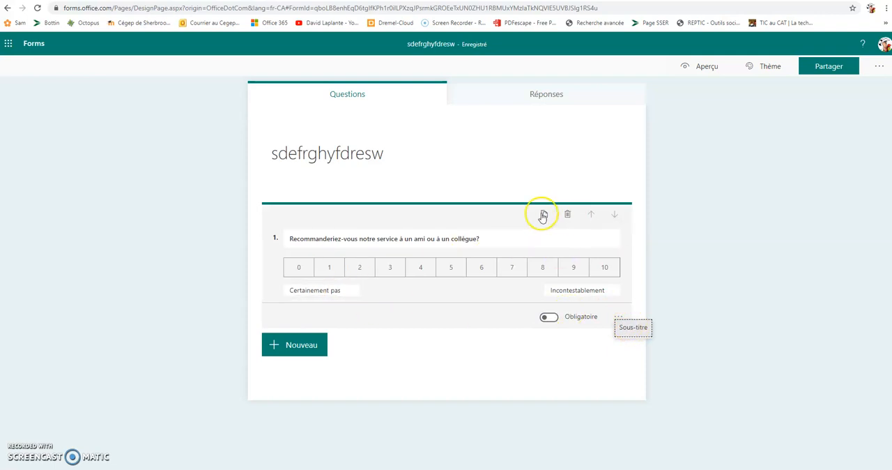
- Add the suggested question "Quelle est la principale raison de ce score ?" to the form
left_click(297, 346)
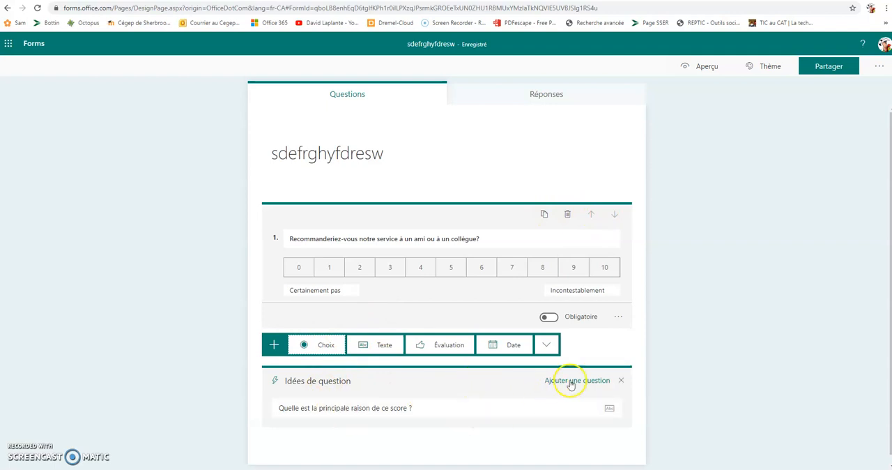
left_click(570, 382)
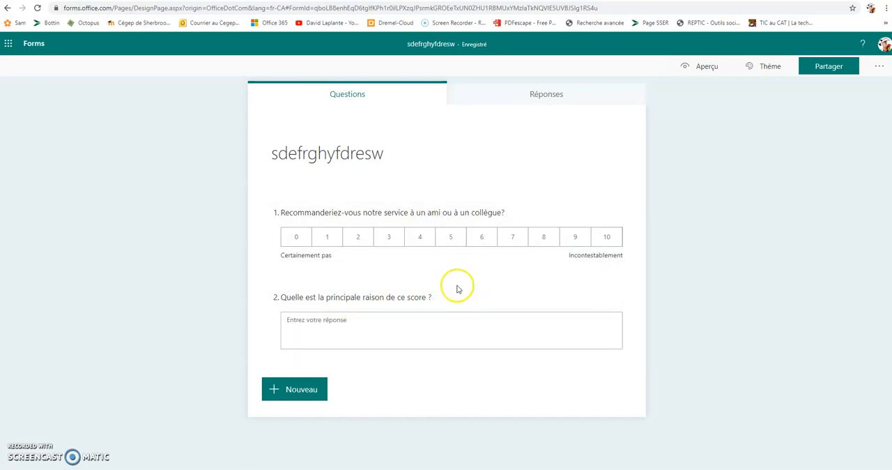
- Add a Choix question "wer4t5yu7tgfrde" with the options "erftgfjyhu" and "erfdgjuyh"
left_click(286, 395)
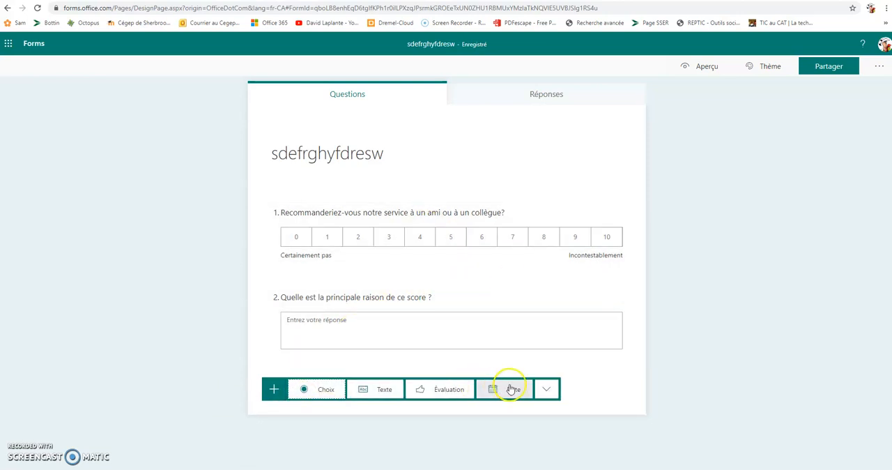
left_click(326, 389)
type("wer4r5yu7tgfrde")
left_click(323, 322)
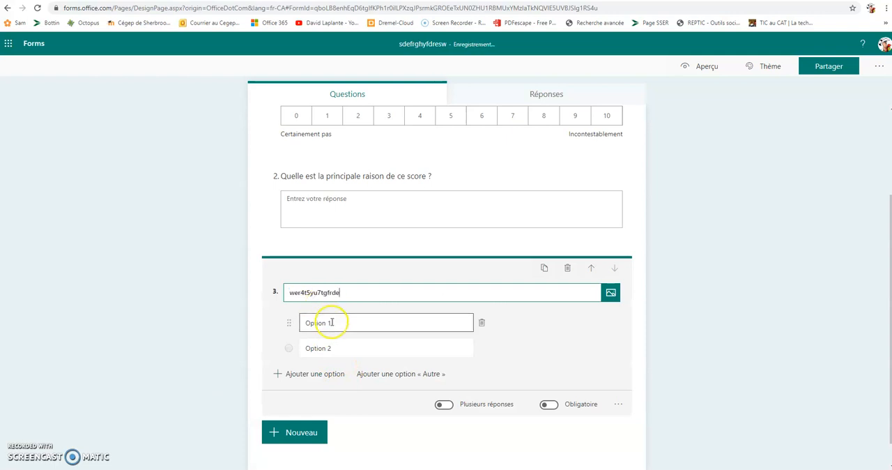
type("erftgfjyhu")
left_click(335, 349)
type("erfdgjuyh")
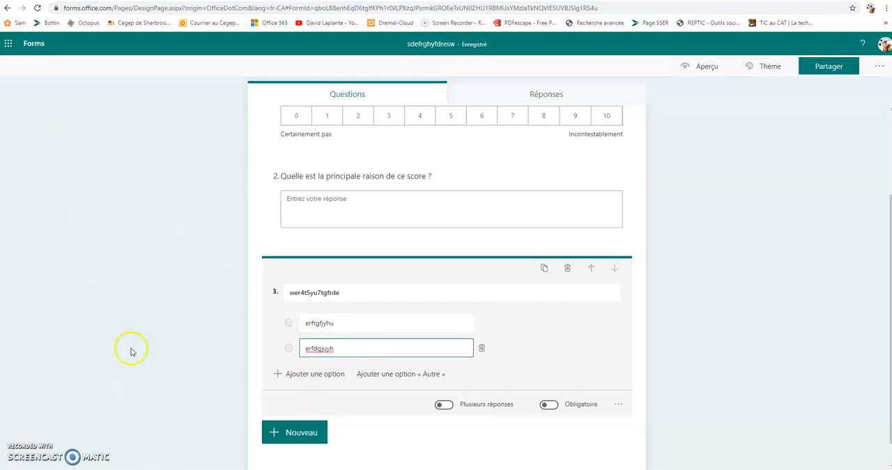
- Add an "Autre" option to the choice question and turn on both Plusieurs réponses and Obligatoire
double_click(349, 322)
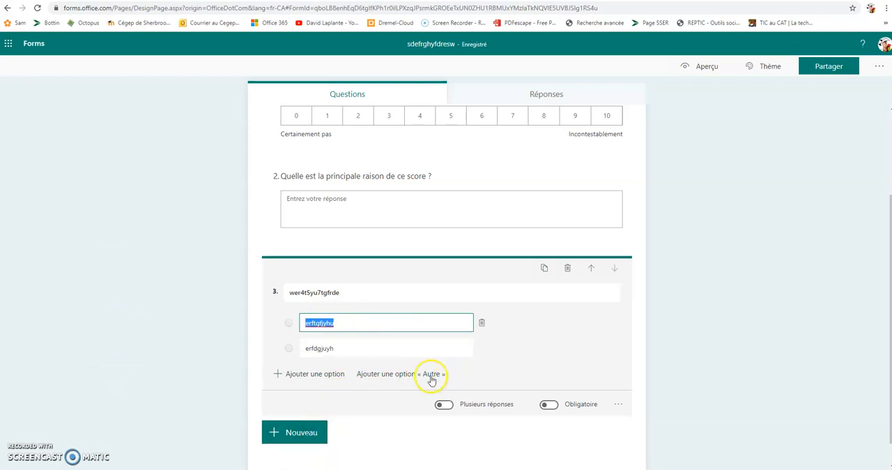
left_click(402, 379)
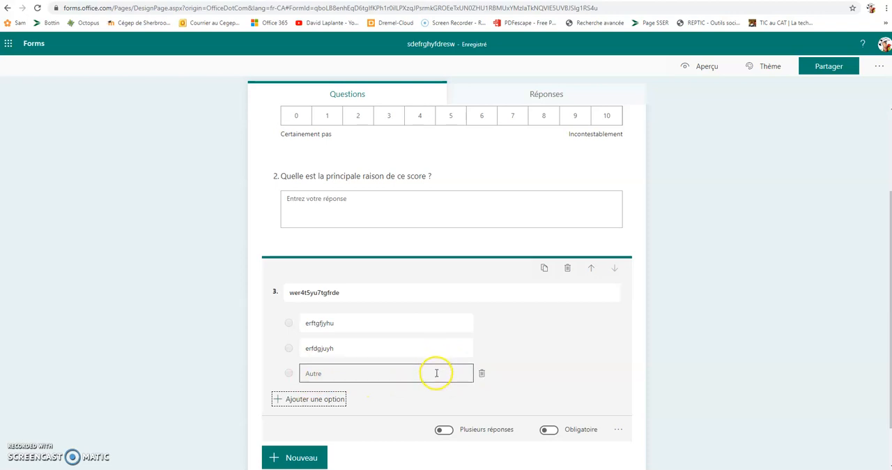
left_click(445, 430)
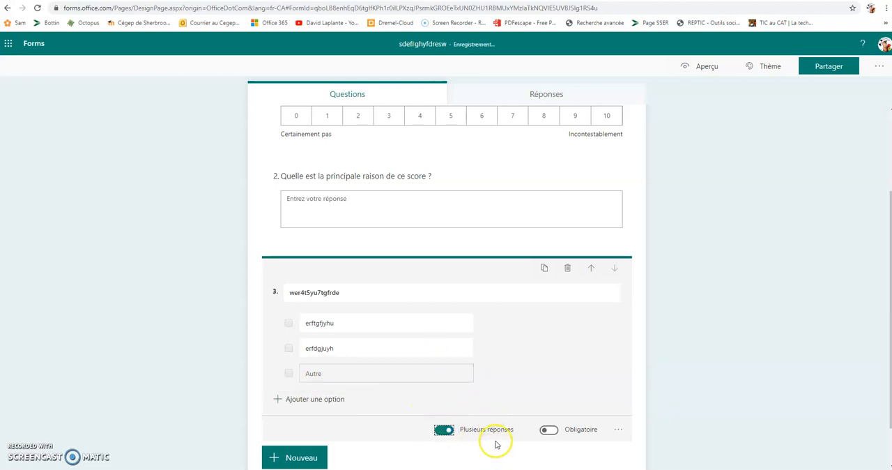
left_click(560, 429)
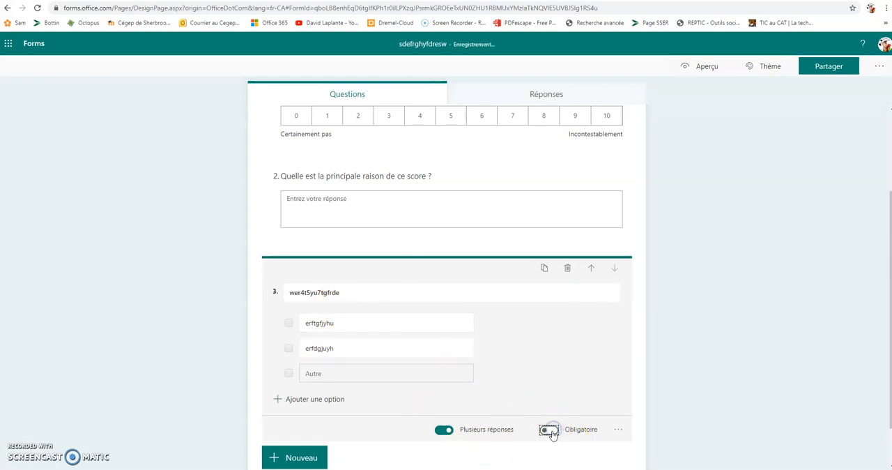
- Move the "wer4t5yu7tgfrde" question up to first place and back down to second place
left_click(591, 269)
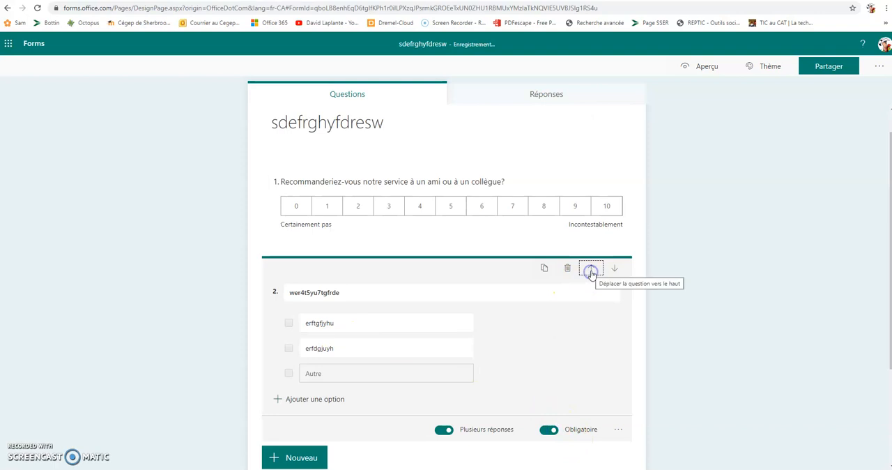
left_click(591, 269)
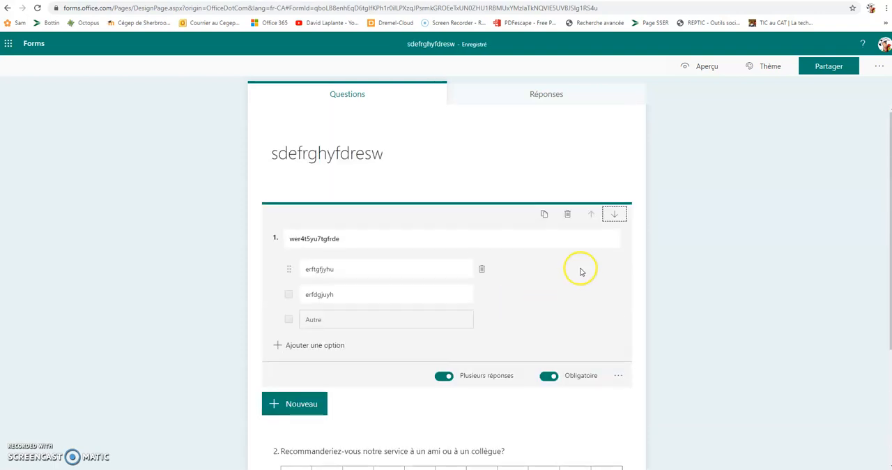
left_click(615, 217)
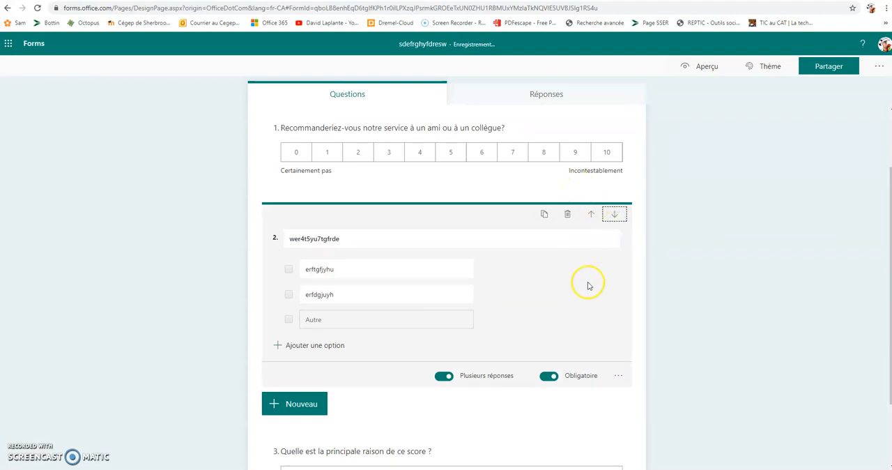
scroll(598, 282, "down", 1)
scroll(601, 280, "up", 2)
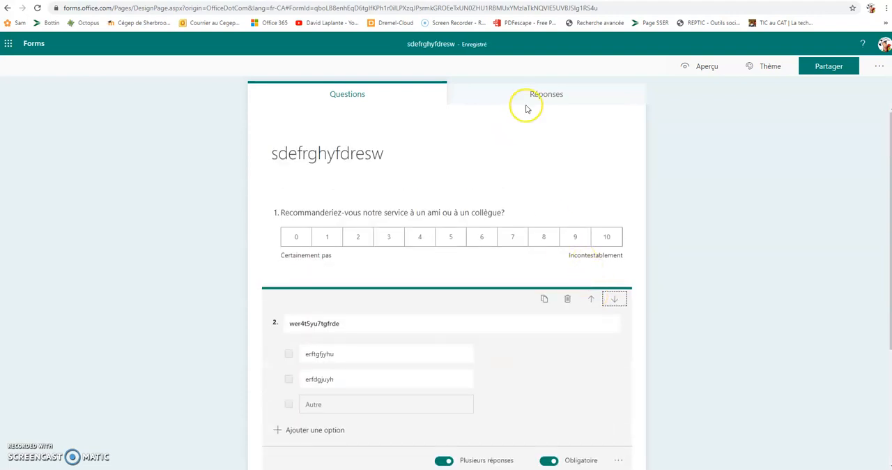
- Check the form's responses and return to its questions
left_click(547, 94)
left_click(398, 88)
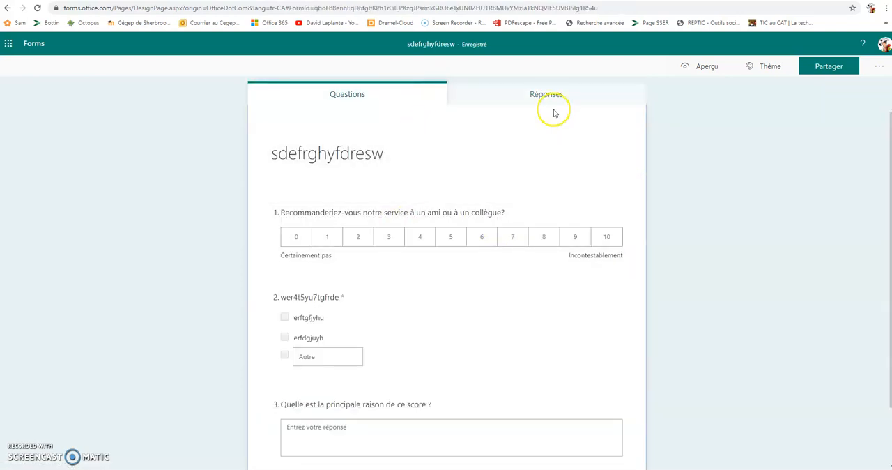
- Preview the form in its computer and mobile layouts, return to editing, and look over the available themes
left_click(697, 68)
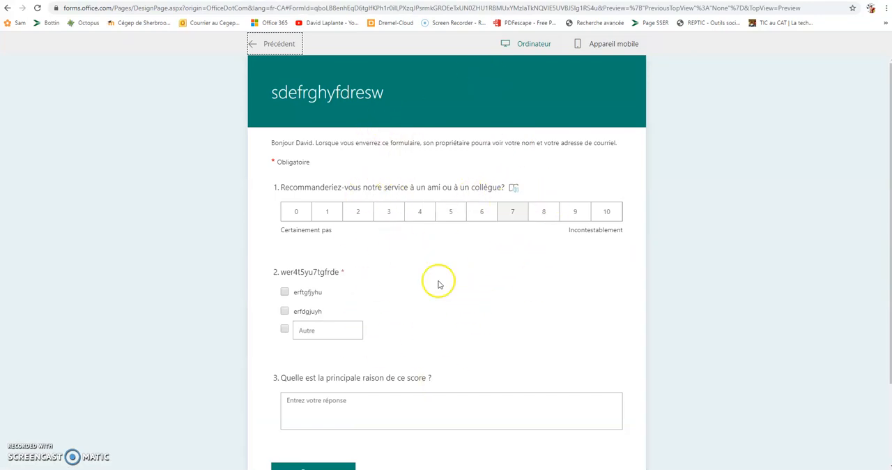
left_click(604, 46)
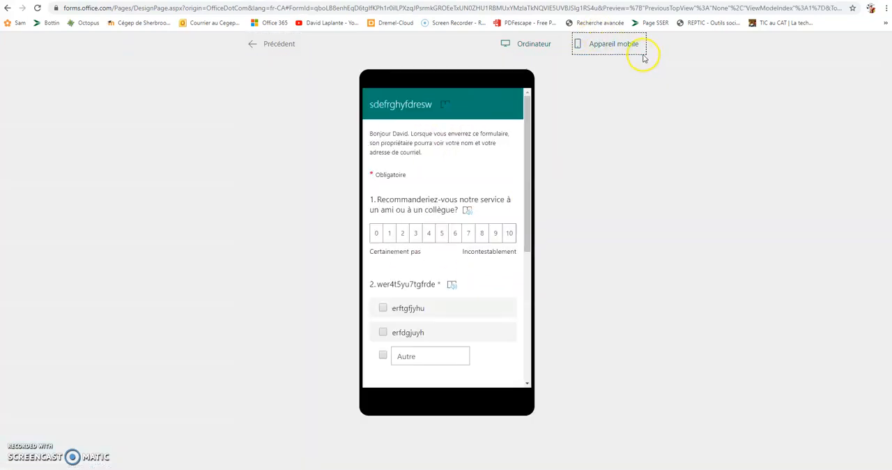
left_click(255, 43)
left_click(757, 71)
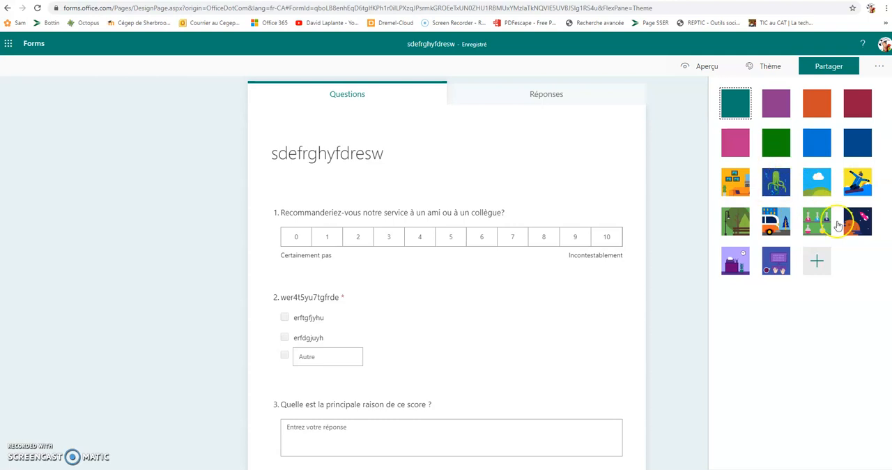
left_click(681, 116)
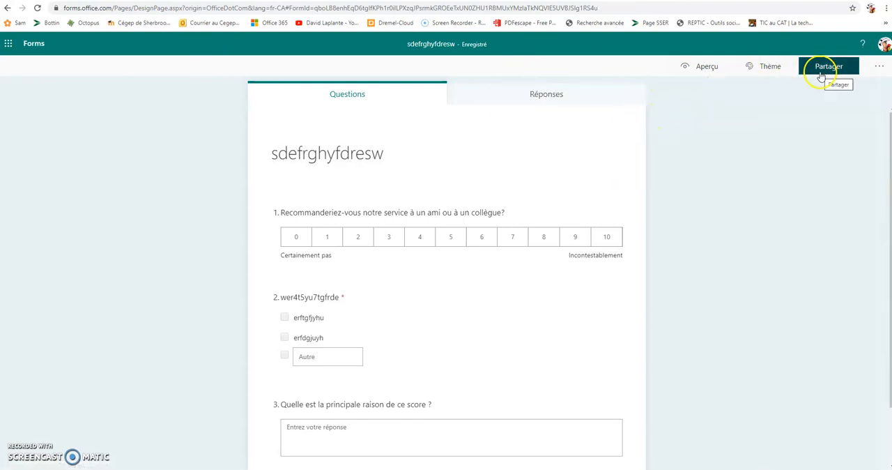
- Copy the form's sharing link for collecting responses from members of the organisation only
left_click(822, 73)
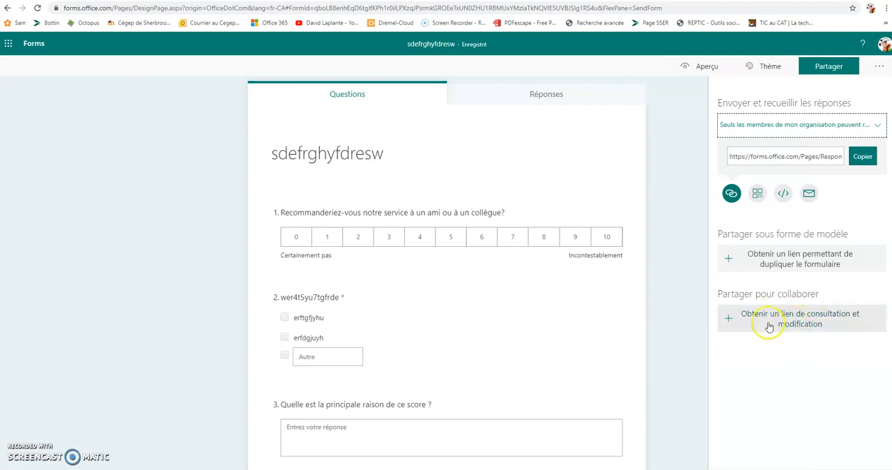
left_click(830, 156)
left_click(863, 157)
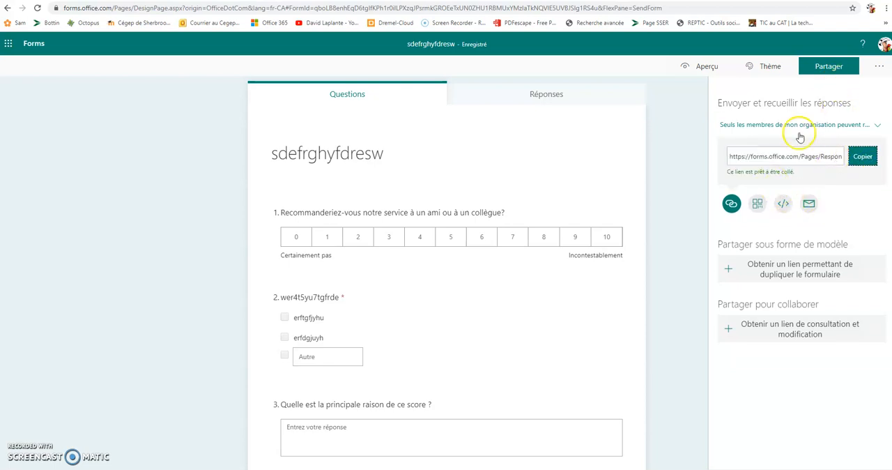
- View the form's response summary and examine the additional options for managing the responses
left_click(536, 94)
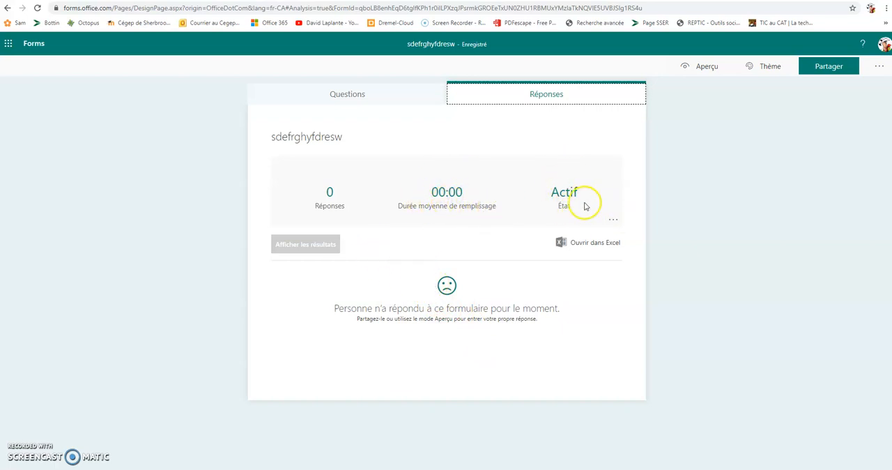
left_click(614, 220)
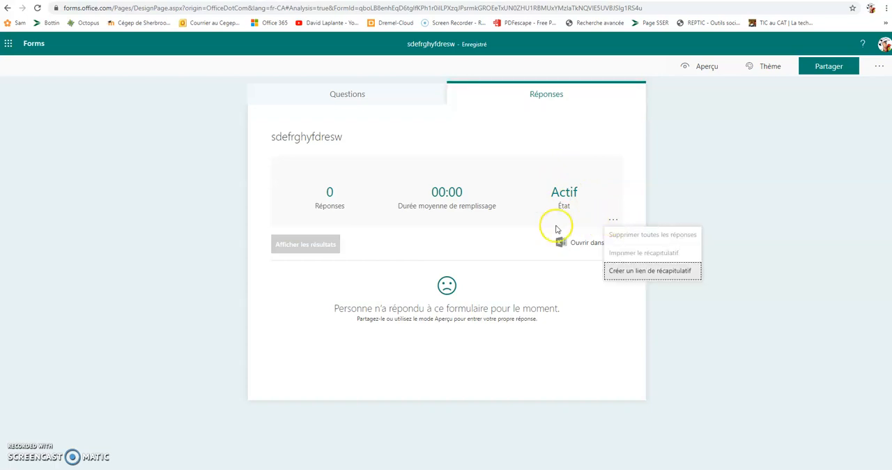
left_click(532, 285)
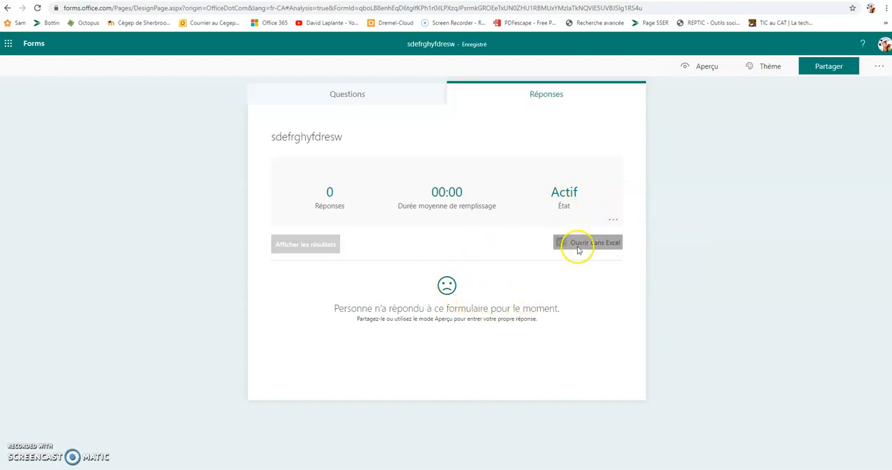